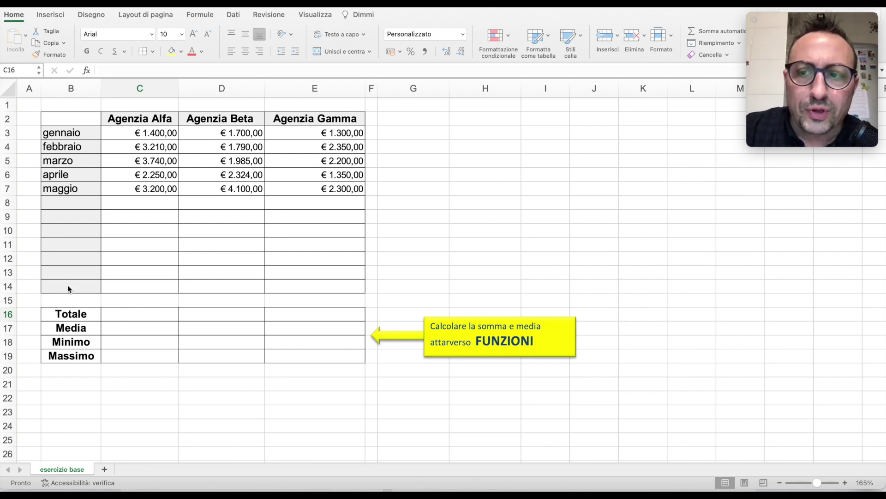
# Auto-fill the month list in column B from maggio down to dicembre.
pyautogui.click(70, 189)
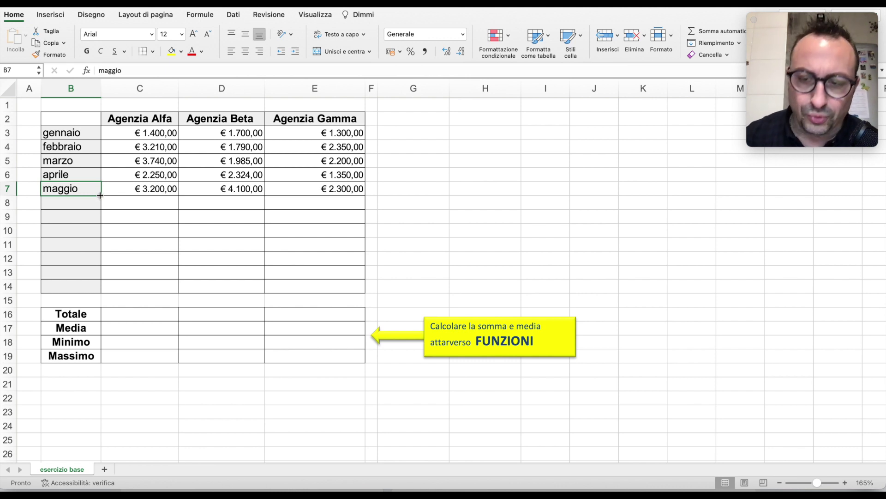
pyautogui.moveTo(100, 195); pyautogui.dragTo(99, 290)
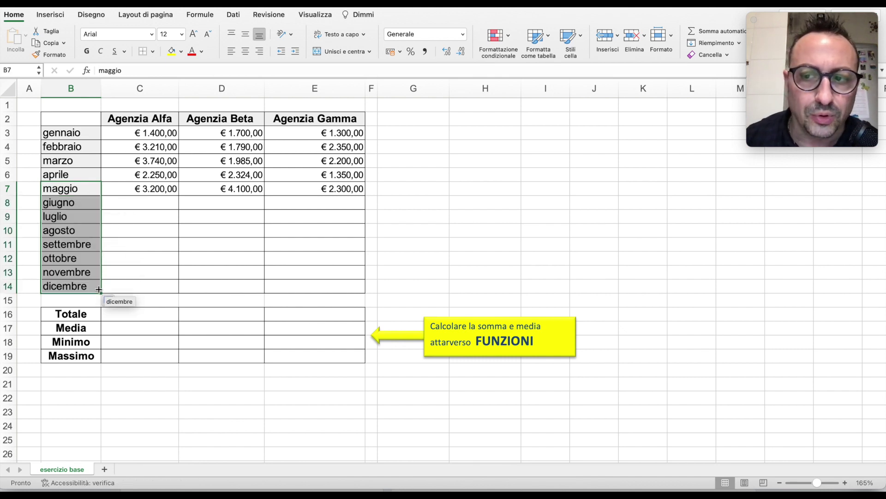
pyautogui.click(136, 266)
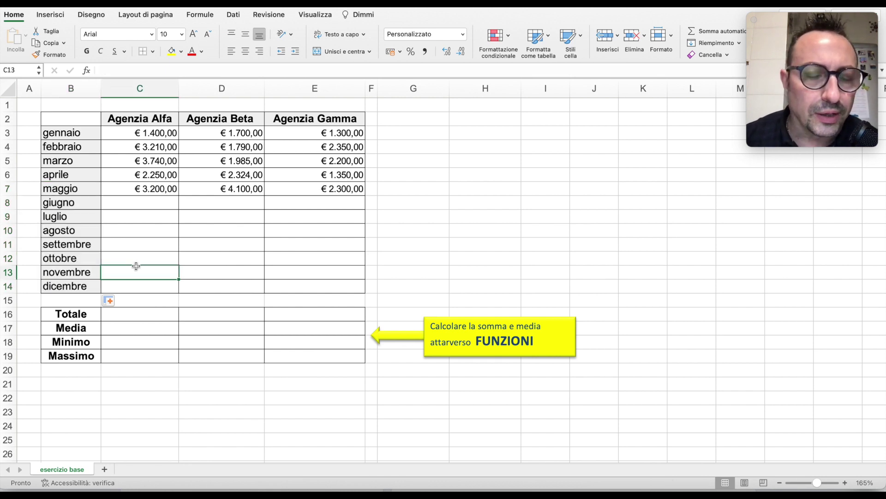
pyautogui.click(134, 317)
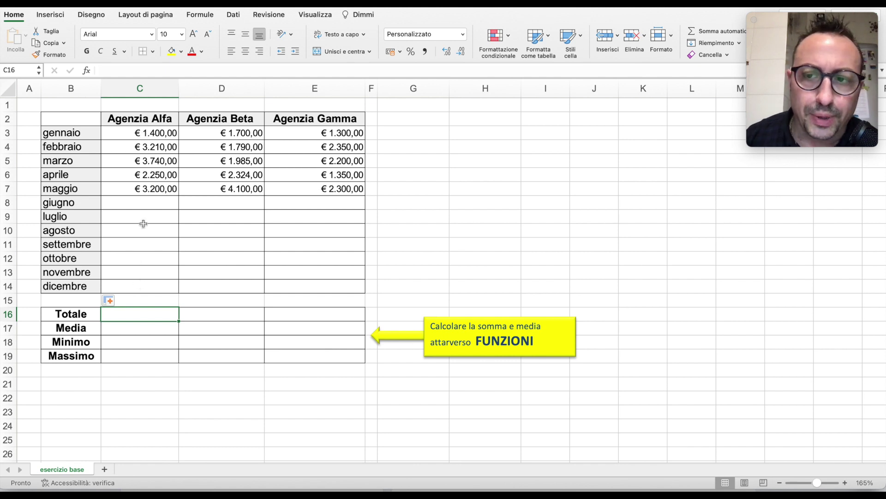
pyautogui.moveTo(152, 138)
pyautogui.mouseDown()
pyautogui.moveTo(151, 288)
pyautogui.moveTo(200, 257)
pyautogui.mouseUp()
# Preview the sum of Alfa's five values, then start a =SOMMA( formula in Alfa's Totale cell C16.
pyautogui.moveTo(145, 132); pyautogui.dragTo(145, 189)
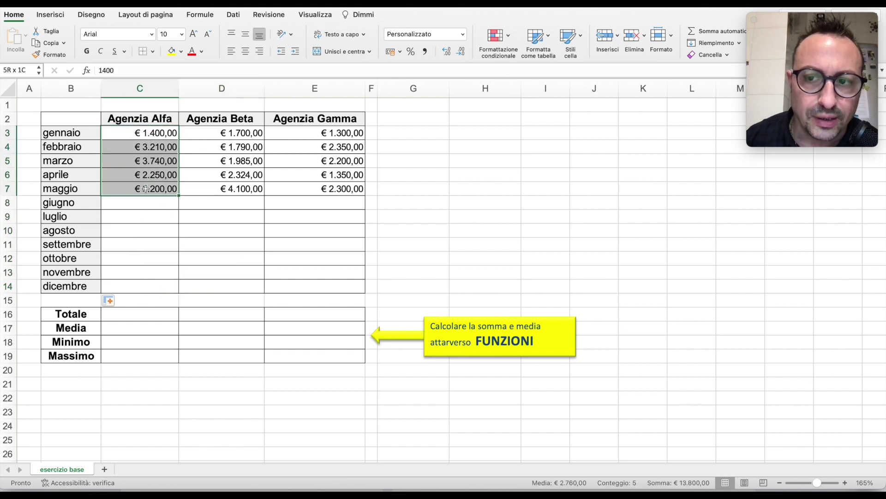
pyautogui.click(161, 217)
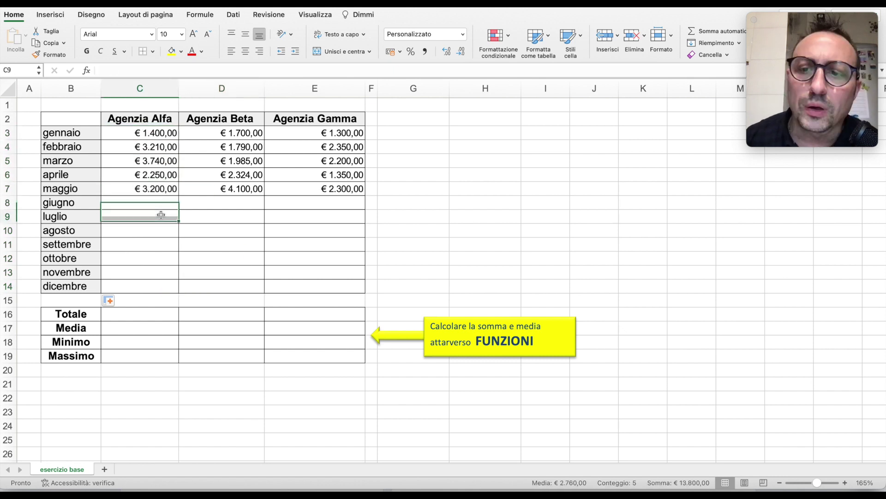
pyautogui.click(137, 314)
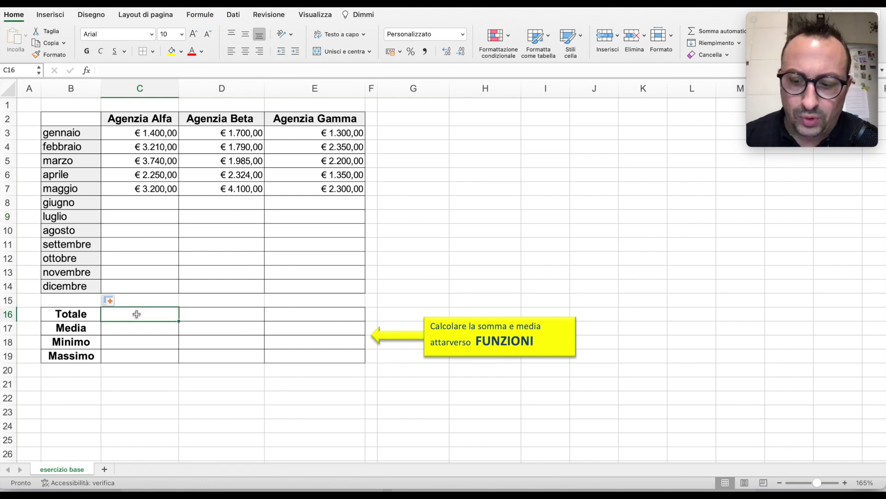
pyautogui.write('=')
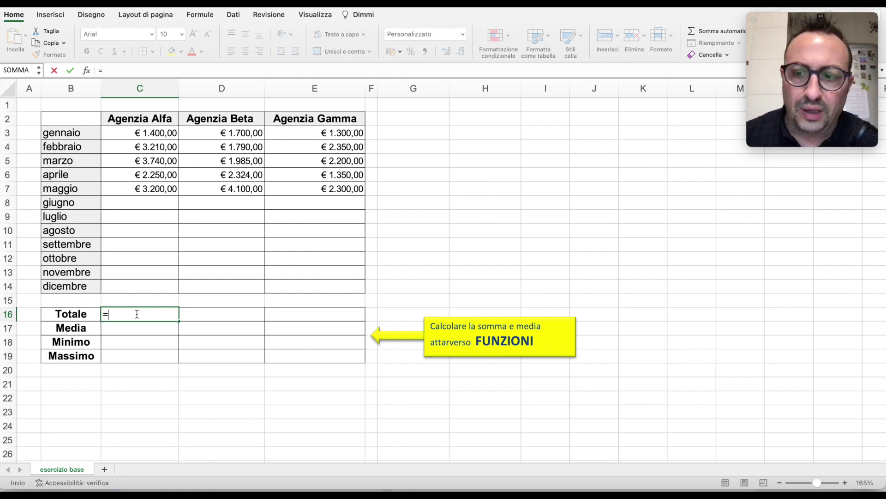
pyautogui.write('s')
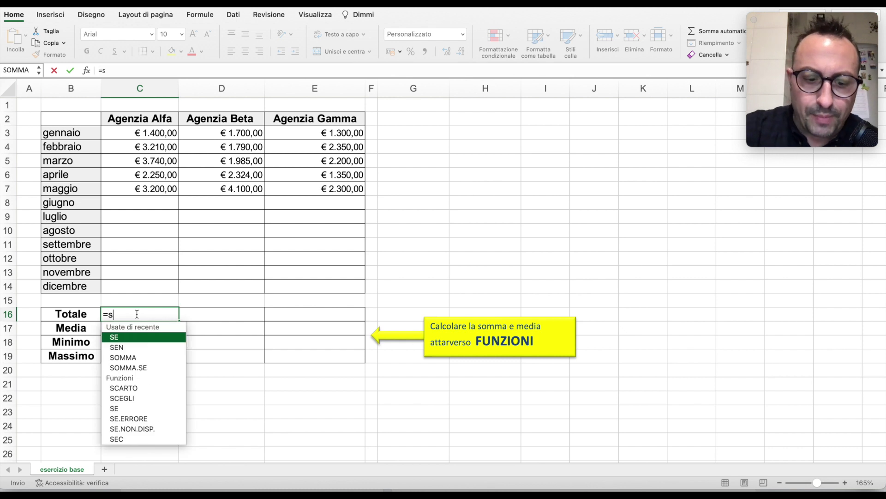
pyautogui.write('omm')
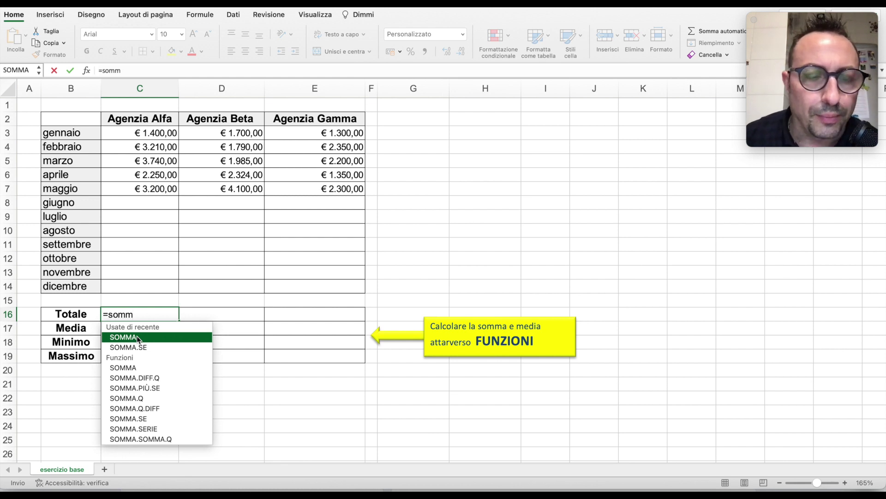
pyautogui.doubleClick(137, 336)
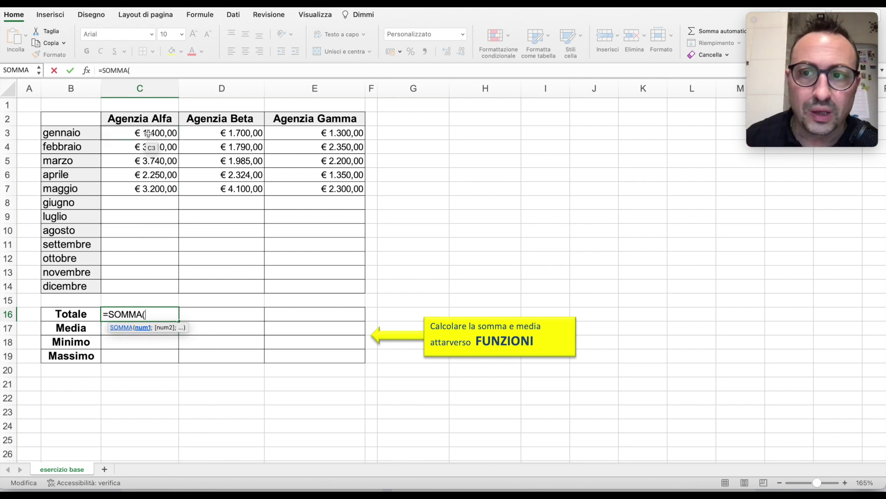
# Complete Agenzia Alfa's total as =SOMMA(C3:C14), giving € 13.800,00.
pyautogui.click(148, 133)
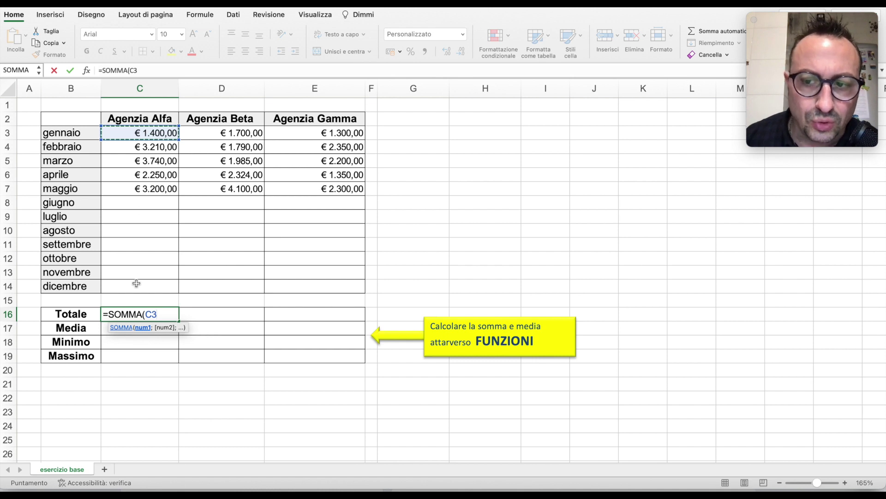
pyautogui.write(':')
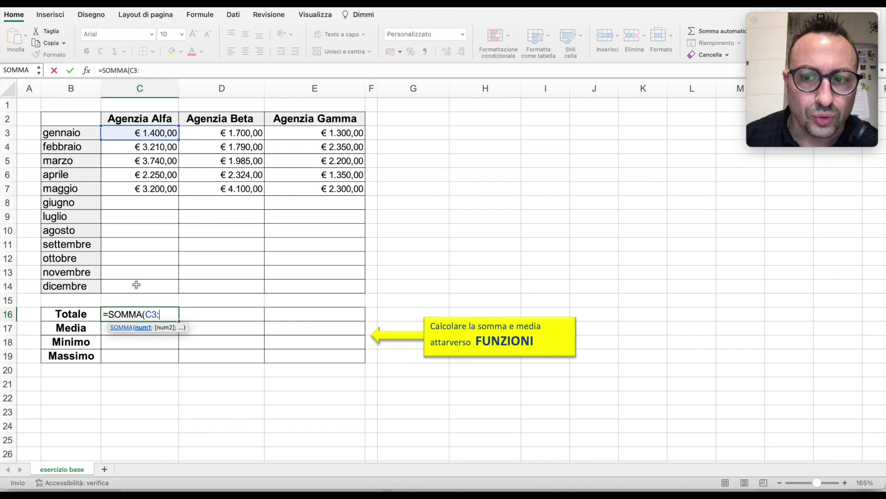
pyautogui.click(136, 284)
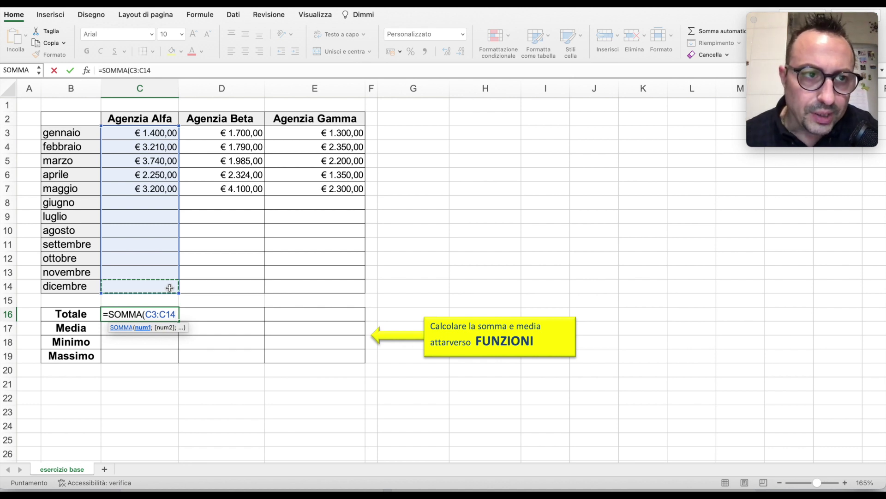
pyautogui.write(')')
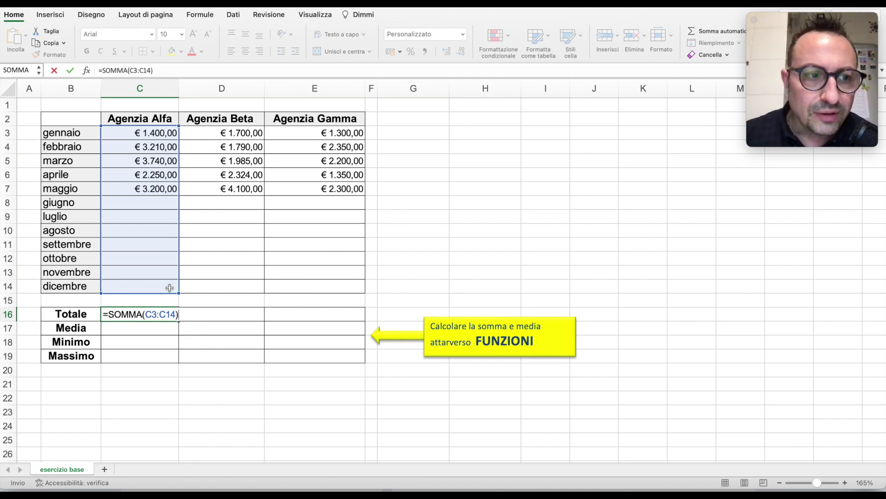
pyautogui.press('Return')
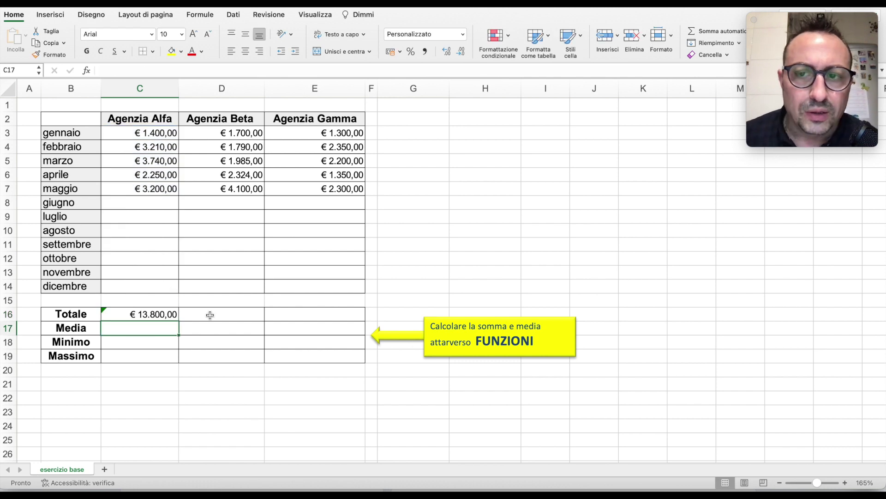
pyautogui.click(210, 314)
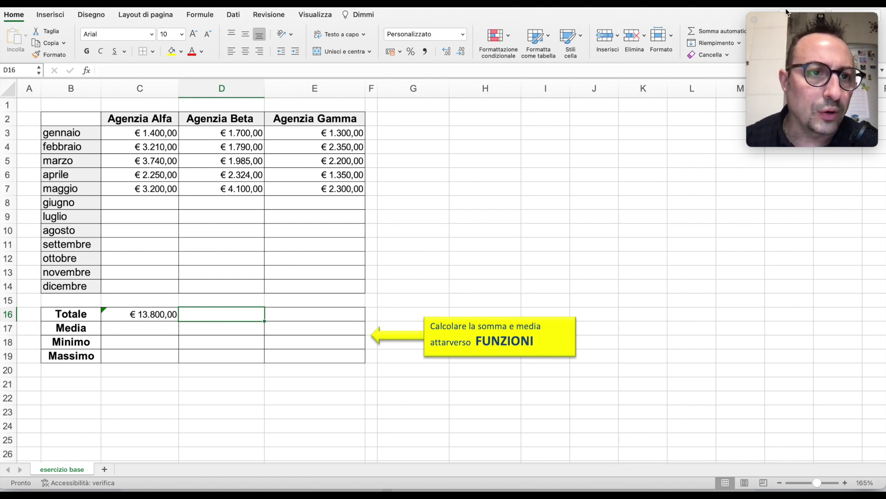
# Insert an AutoSum in Beta's Totale, correcting the range to D3:D14 for € 11.899,00.
pyautogui.click(735, 33)
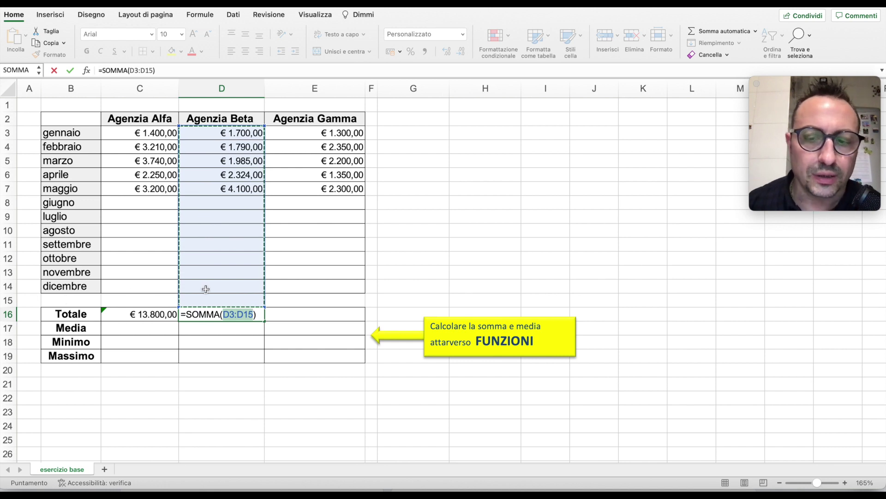
pyautogui.click(253, 314)
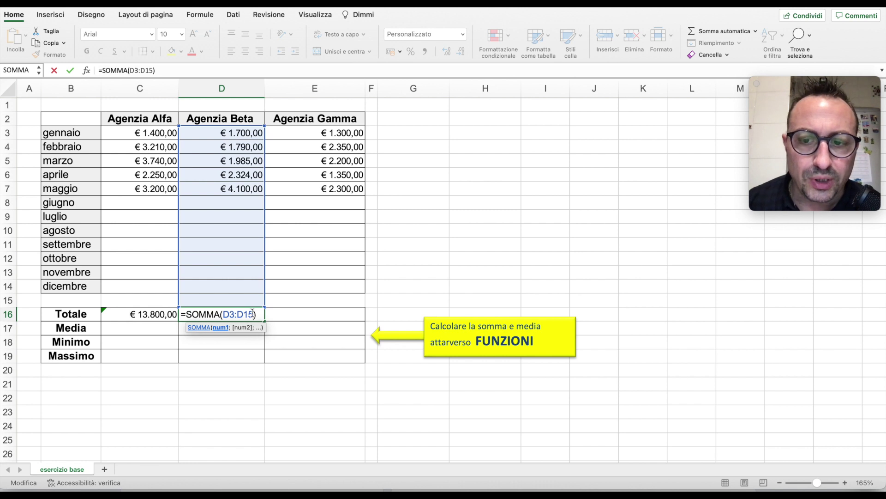
pyautogui.press('BackSpace')
pyautogui.write('4')
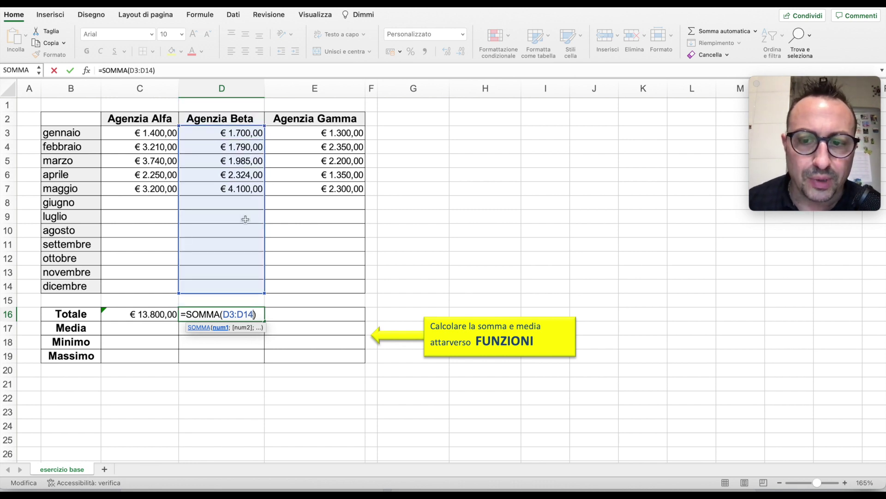
pyautogui.press('Return')
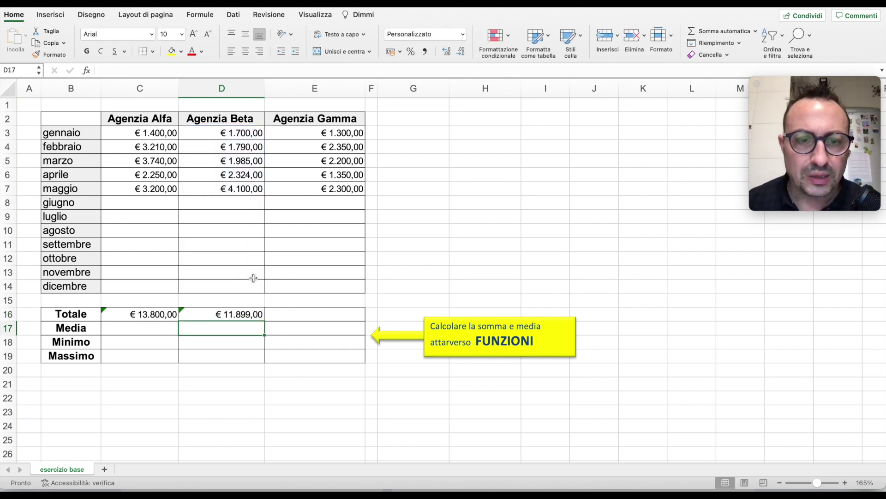
# Copy Beta's total formula right into Gamma's Totale cell, giving € 9.500,00.
pyautogui.click(240, 314)
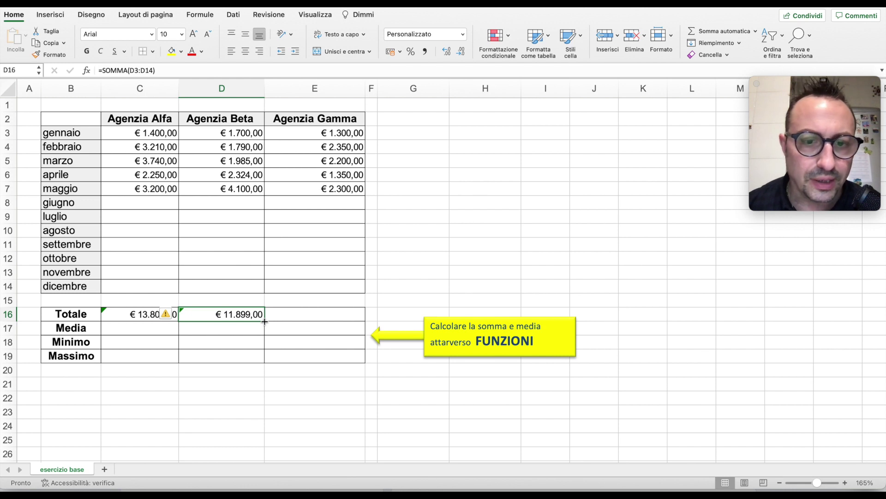
pyautogui.moveTo(264, 321); pyautogui.dragTo(265, 321)
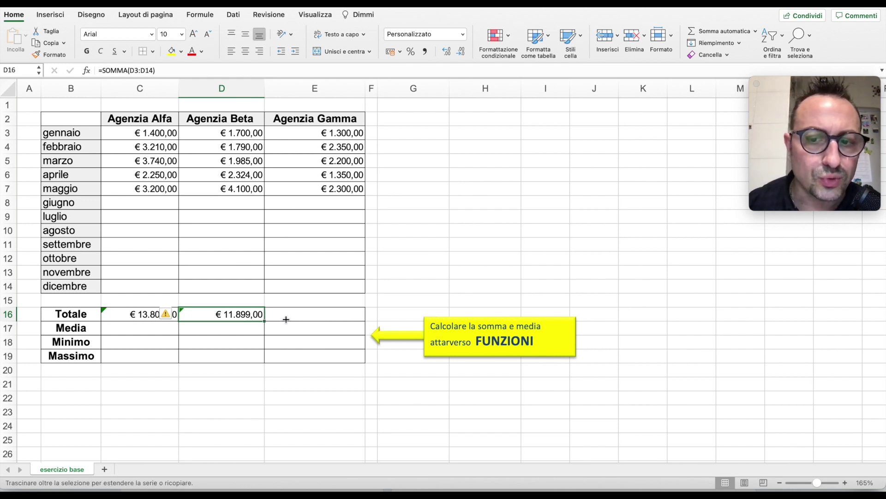
pyautogui.moveTo(265, 321); pyautogui.dragTo(330, 318)
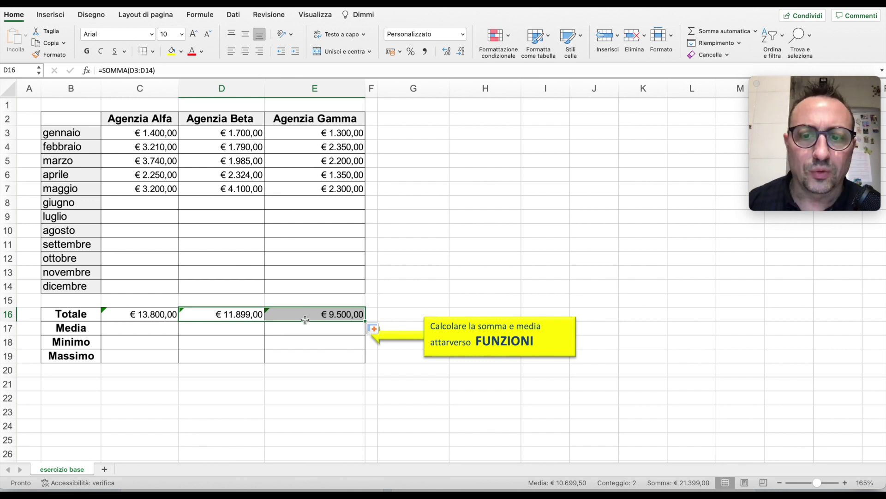
pyautogui.click(159, 326)
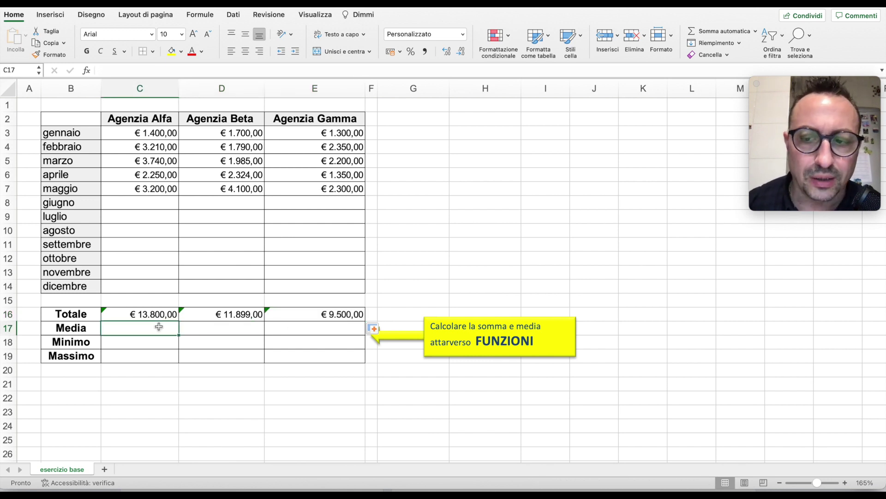
# Enter =MEDIA(C3:C14) in C17 for Agenzia Alfa's average of € 2.760,00.
pyautogui.write('=')
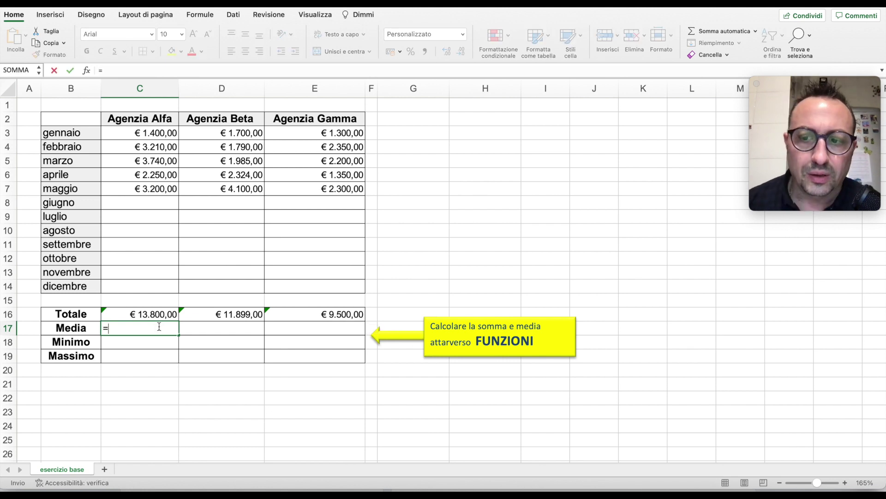
pyautogui.write('me')
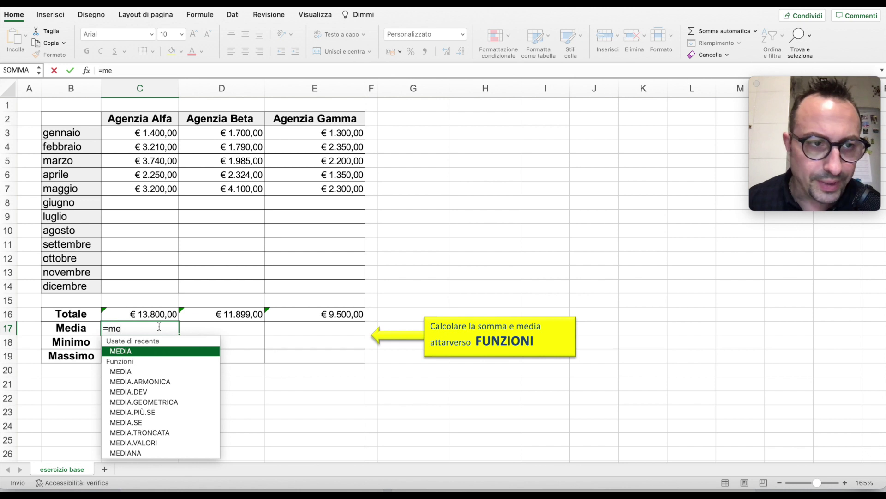
pyautogui.doubleClick(131, 351)
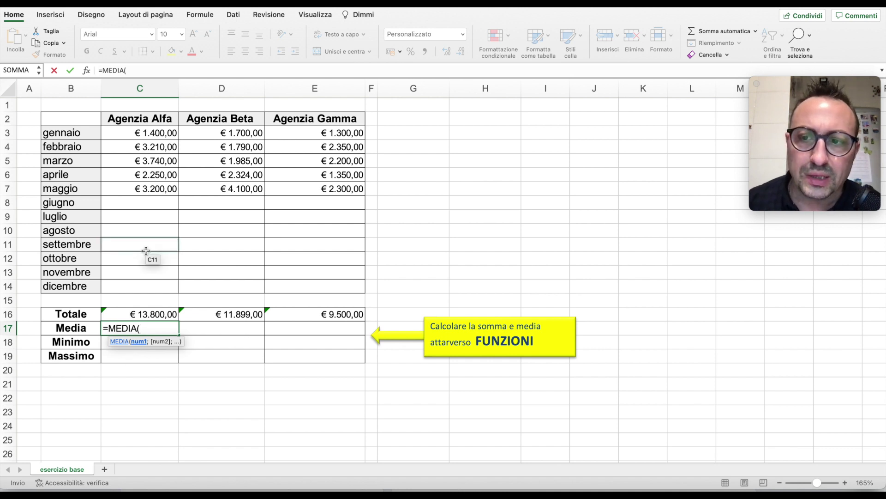
pyautogui.click(139, 134)
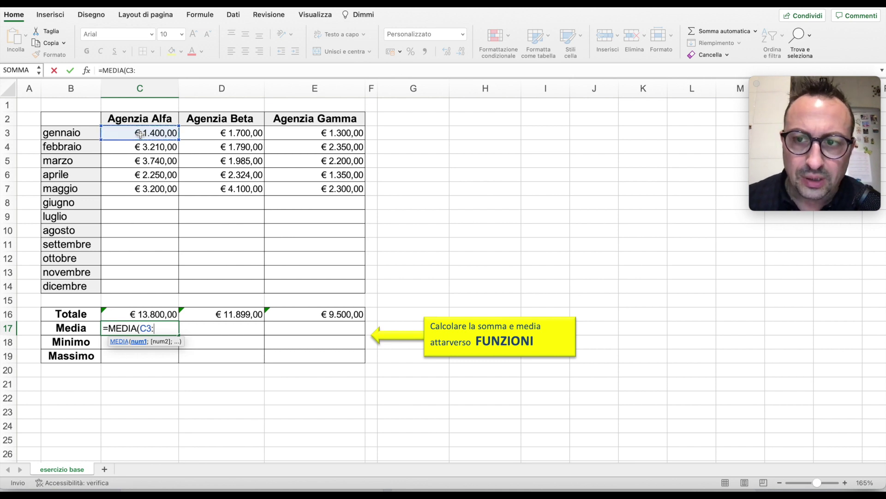
pyautogui.keyDown('shift'); pyautogui.click(127, 285); pyautogui.keyUp('shift')
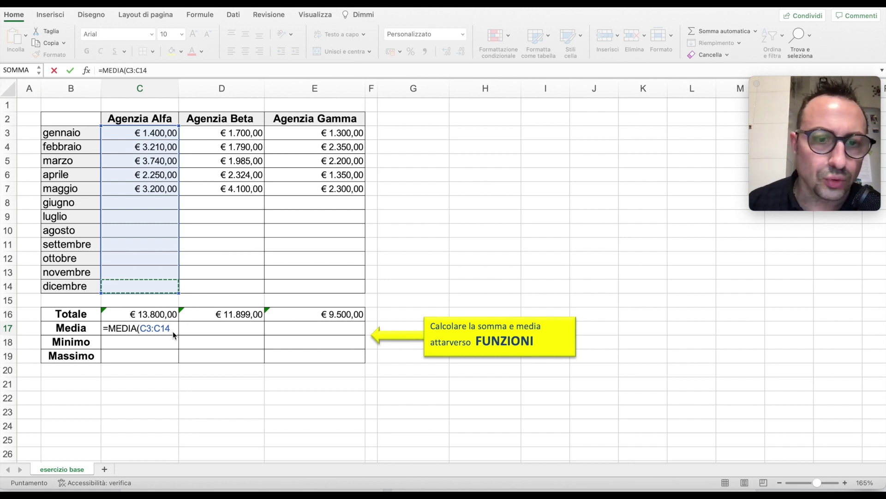
pyautogui.press('Return')
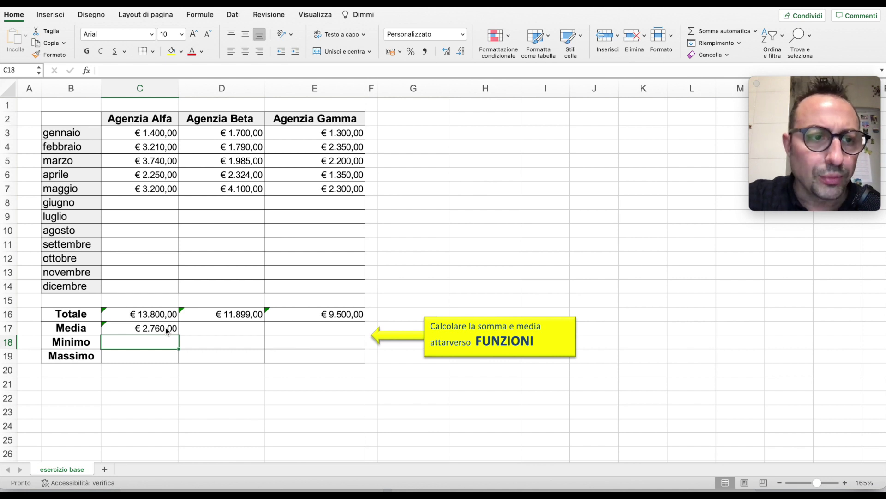
pyautogui.click(166, 330)
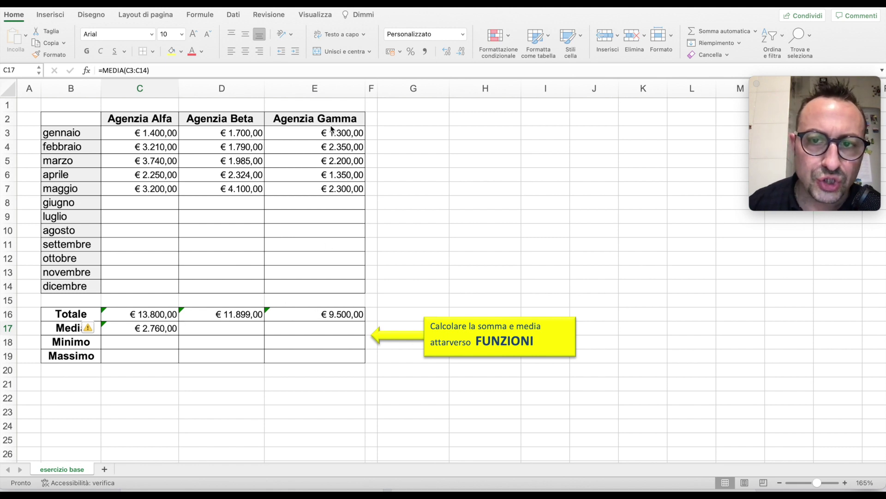
# Fill C17's average formula right into D17, giving Agenzia Beta € 2.379,80.
pyautogui.click(157, 328)
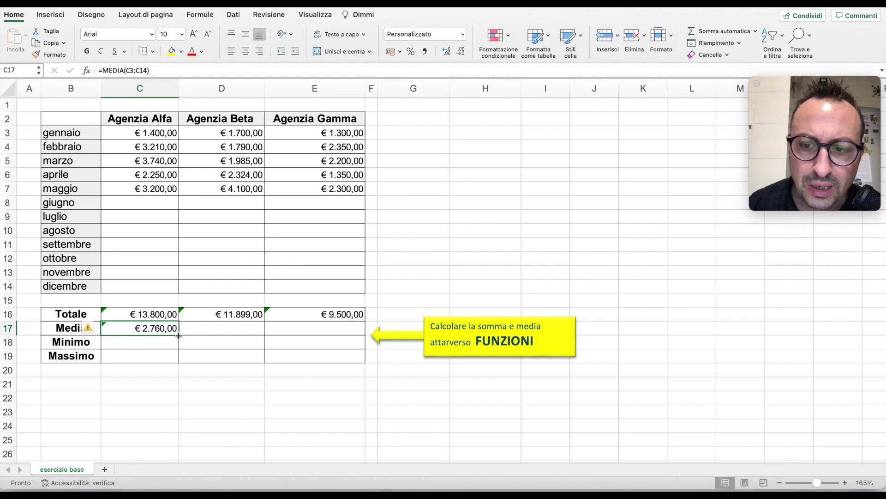
pyautogui.moveTo(179, 336); pyautogui.dragTo(178, 335)
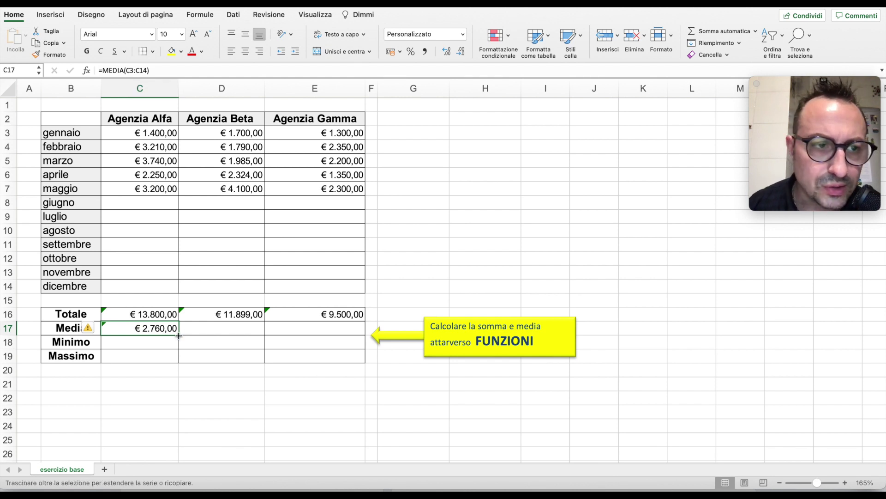
pyautogui.moveTo(179, 336); pyautogui.dragTo(240, 332)
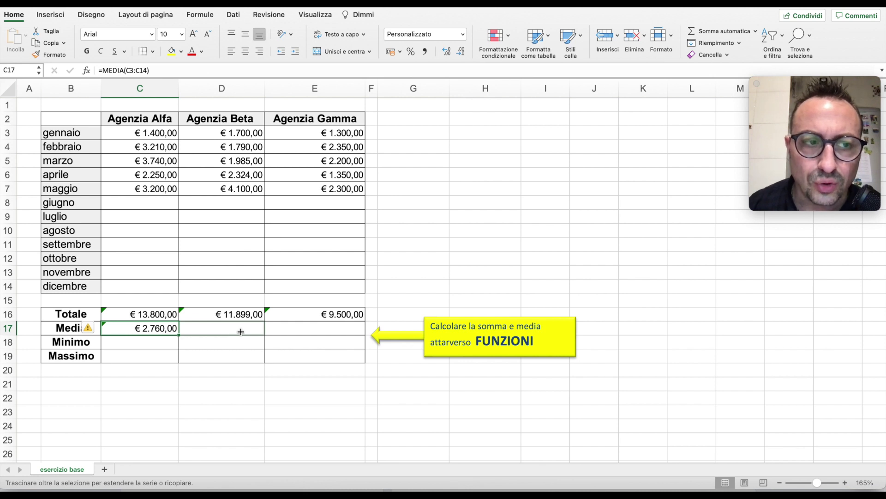
pyautogui.moveTo(241, 332); pyautogui.dragTo(240, 332)
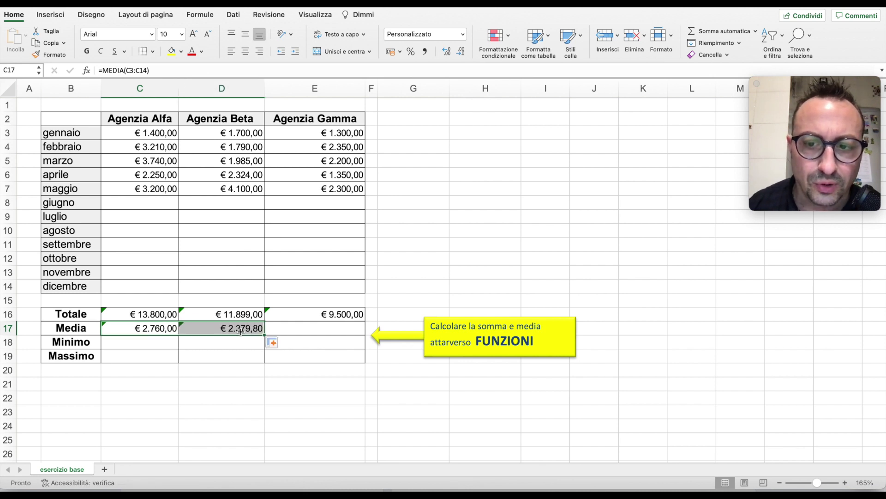
pyautogui.click(242, 341)
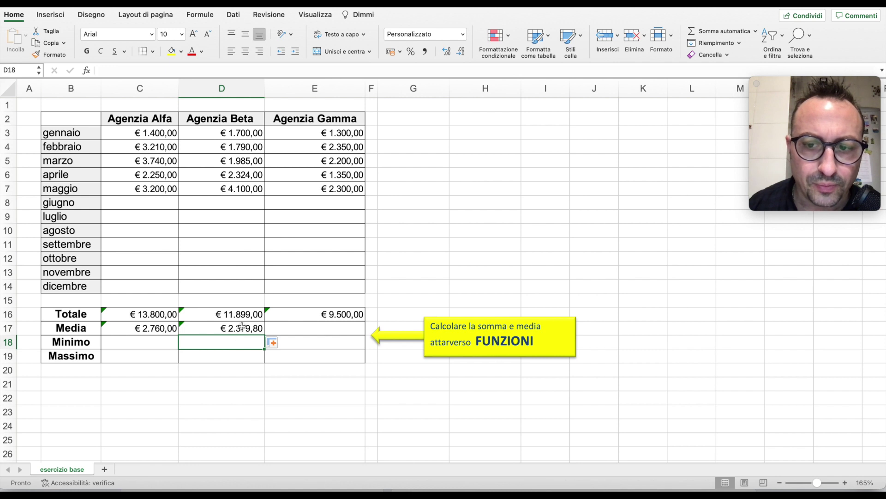
# Enter =MEDIA(E3:E14) in E17, giving Agenzia Gamma an average of € 1.900,00.
pyautogui.click(411, 383)
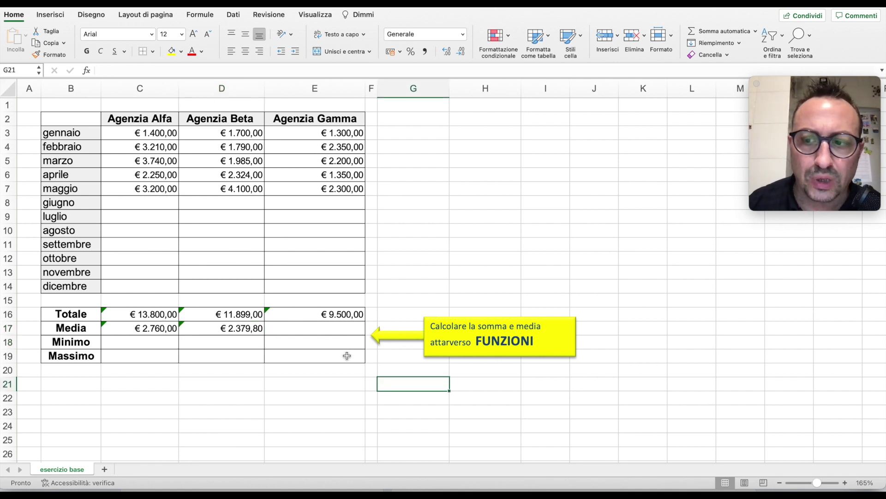
pyautogui.click(317, 332)
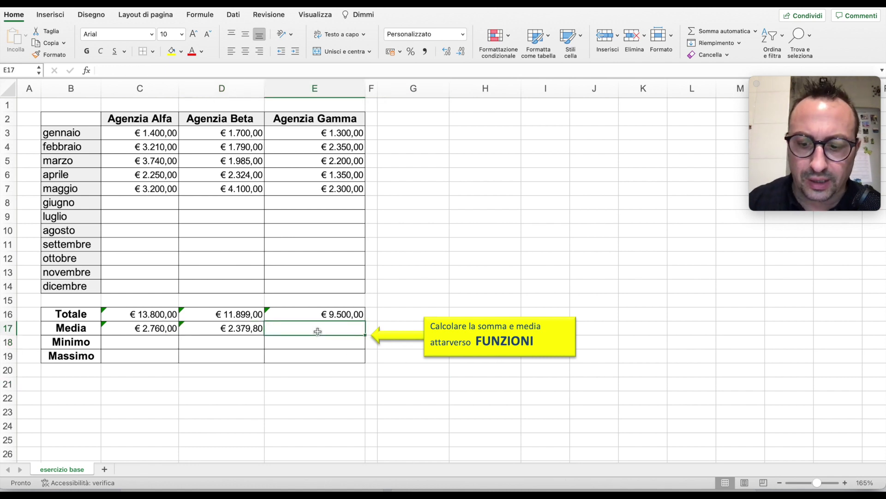
pyautogui.write('=')
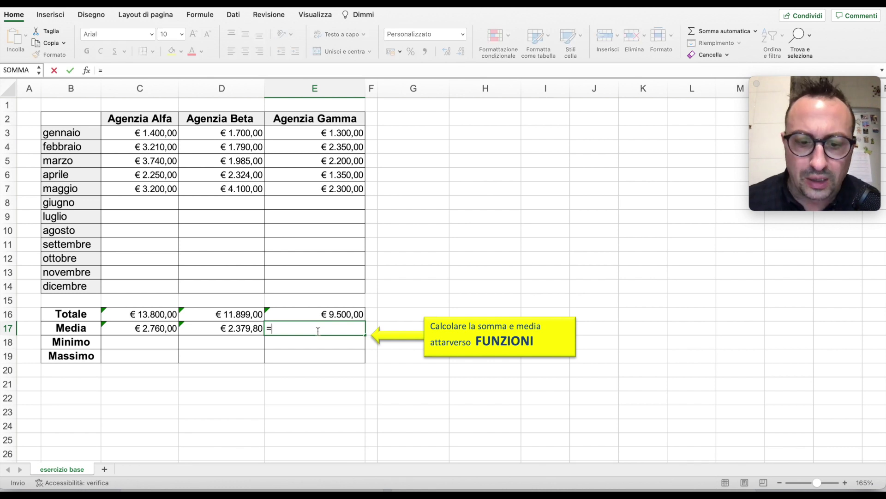
pyautogui.write('media')
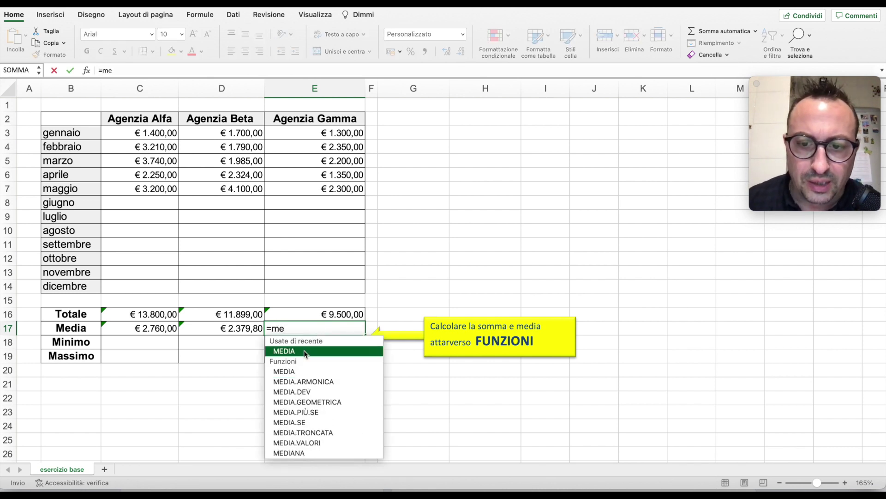
pyautogui.press('Tab')
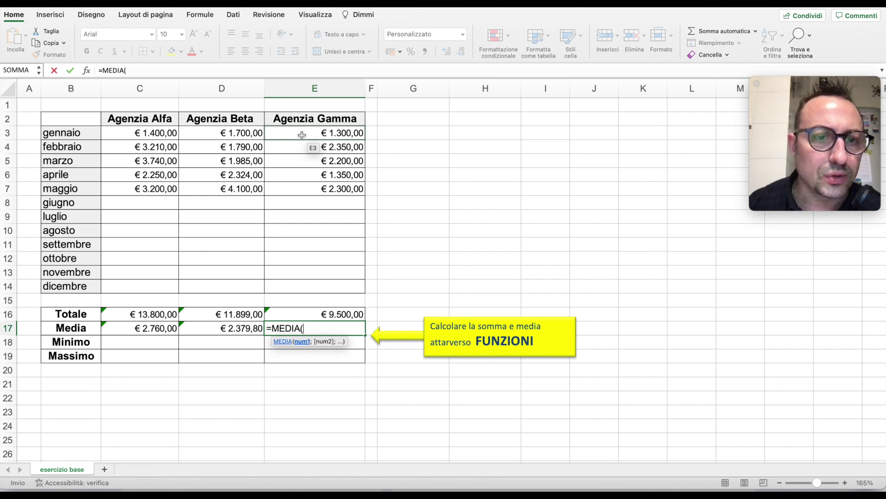
pyautogui.click(302, 135)
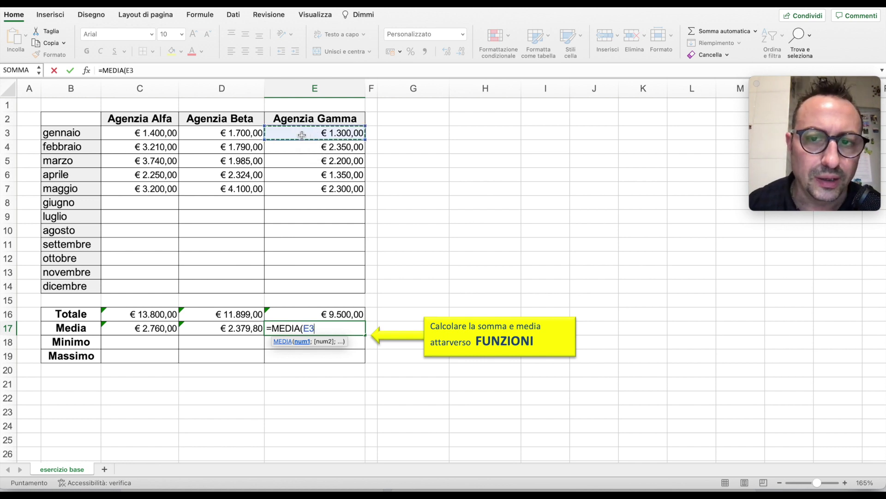
pyautogui.moveTo(302, 135); pyautogui.dragTo(302, 290)
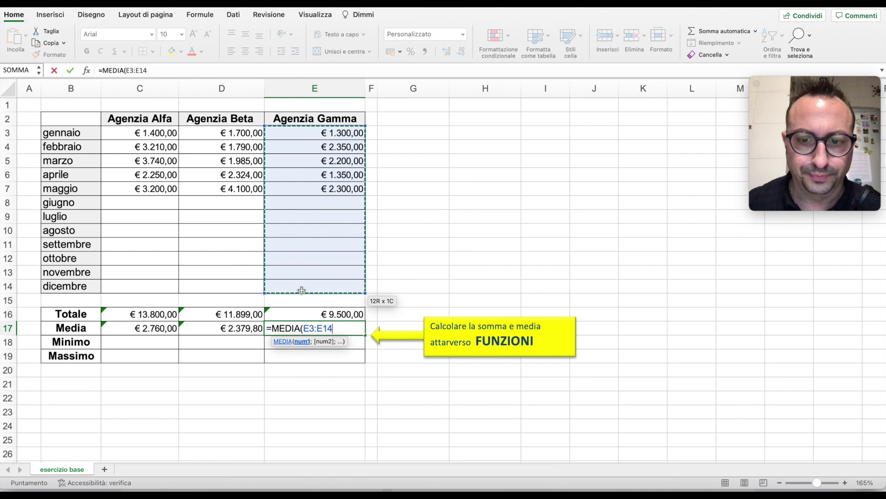
pyautogui.write(')')
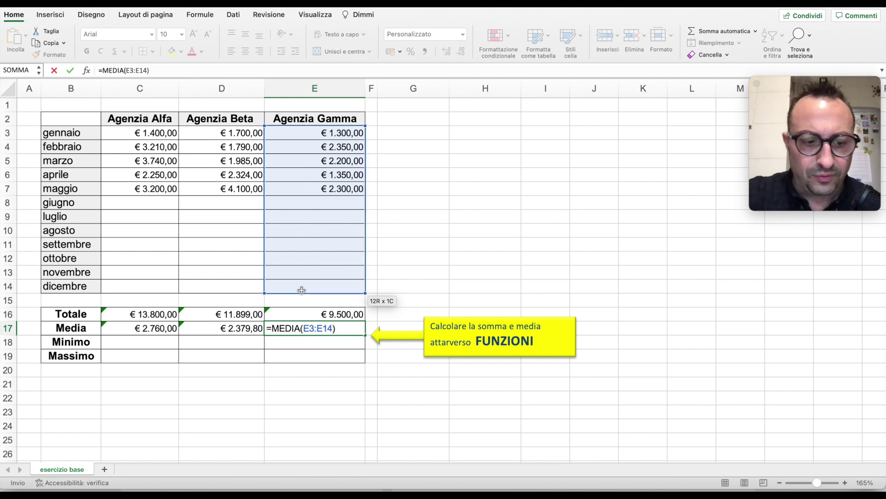
pyautogui.press('Return')
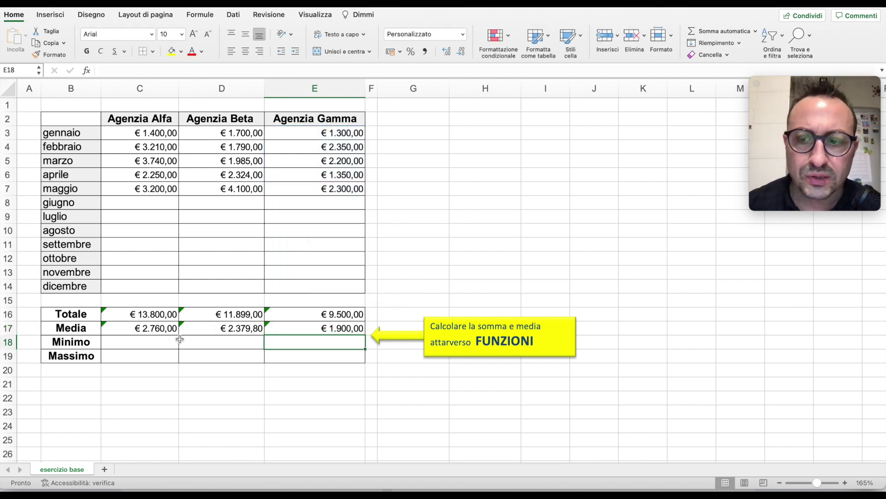
pyautogui.click(164, 341)
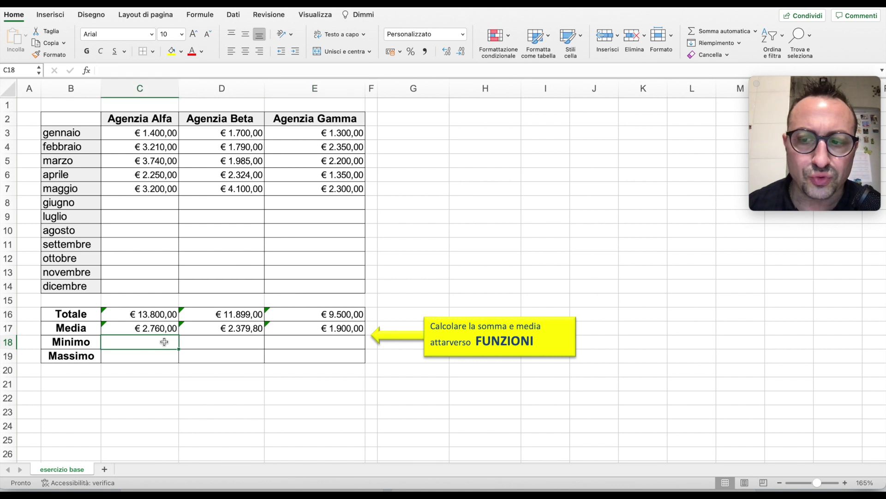
# Enter =MIN(C3:C14) in C18 for Agenzia Alfa's minimum of € 1.400,00.
pyautogui.write('=min')
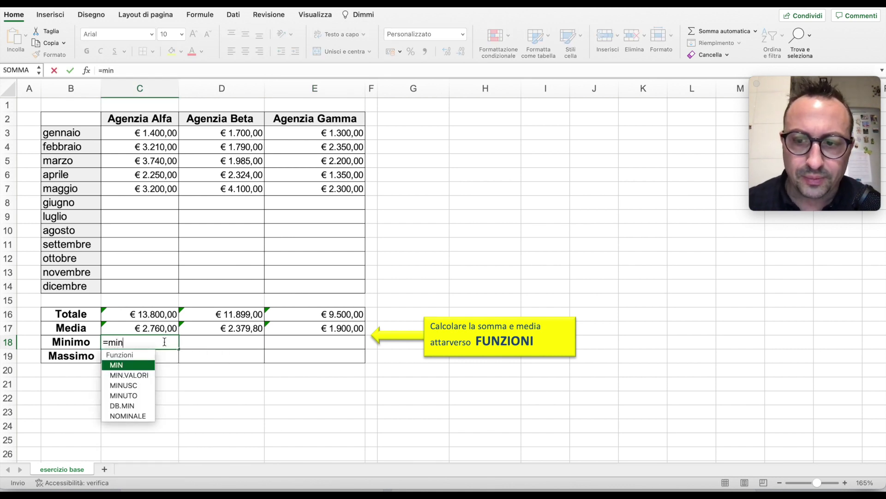
pyautogui.doubleClick(145, 365)
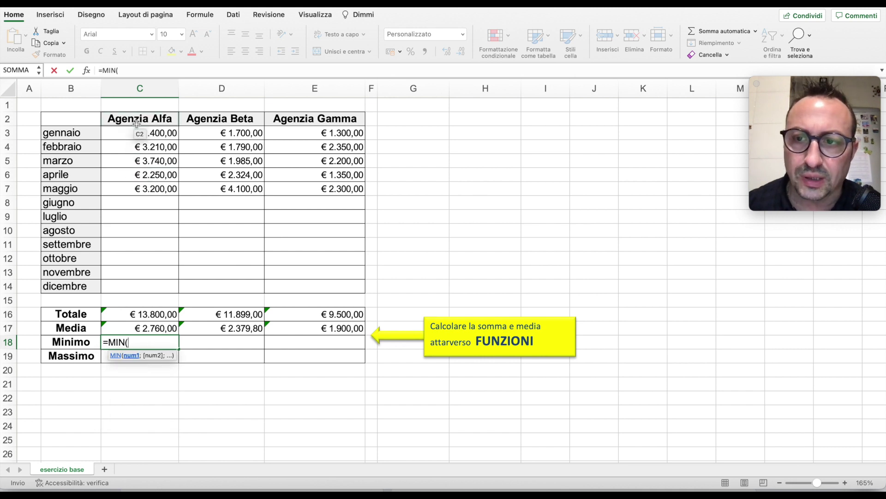
pyautogui.moveTo(138, 134); pyautogui.dragTo(144, 283)
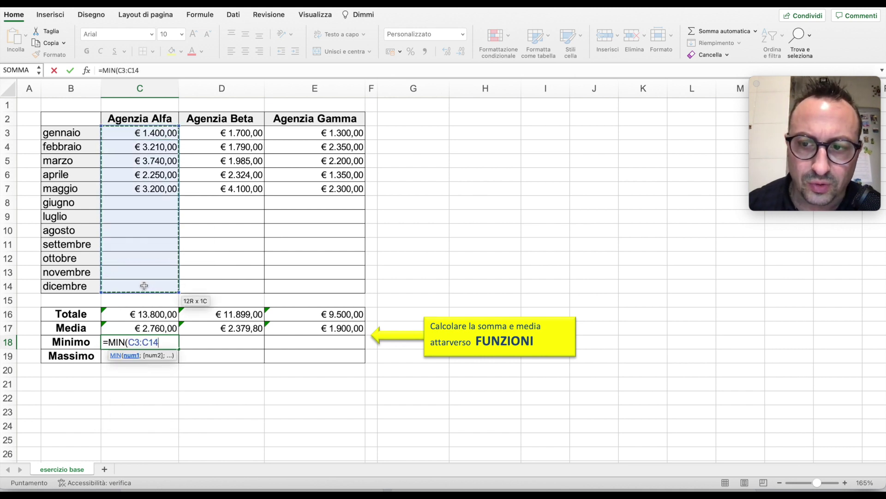
pyautogui.moveTo(144, 283); pyautogui.dragTo(144, 288)
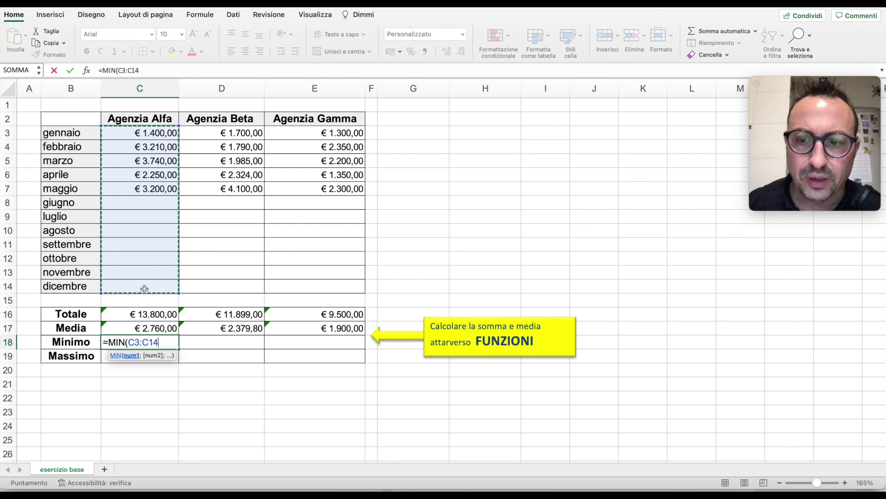
pyautogui.write(')')
pyautogui.press('Return')
# Copy the MIN formula across to E18, giving € 1.700,00 for Beta and € 1.300,00 for Gamma.
pyautogui.click(155, 343)
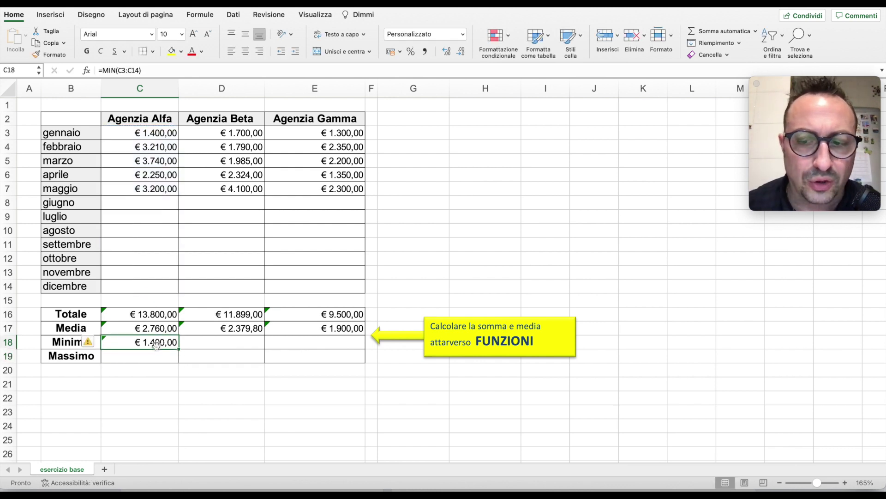
pyautogui.moveTo(179, 349); pyautogui.dragTo(334, 349)
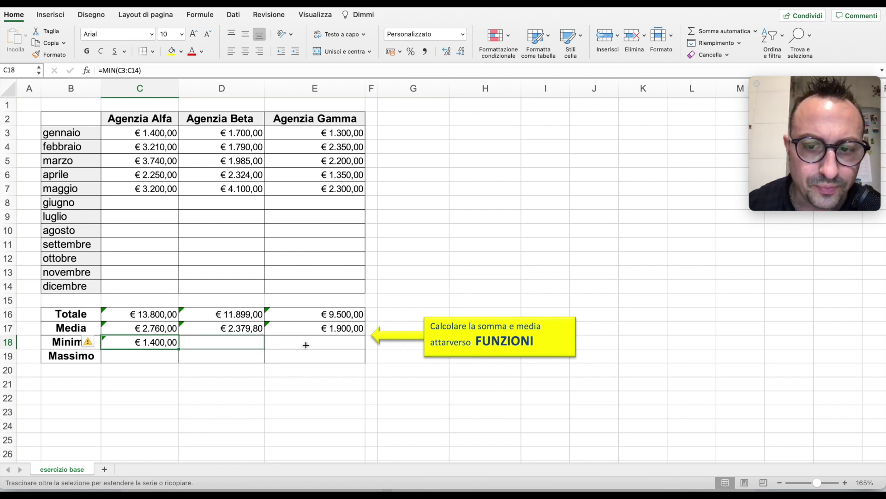
pyautogui.moveTo(333, 350); pyautogui.dragTo(334, 350)
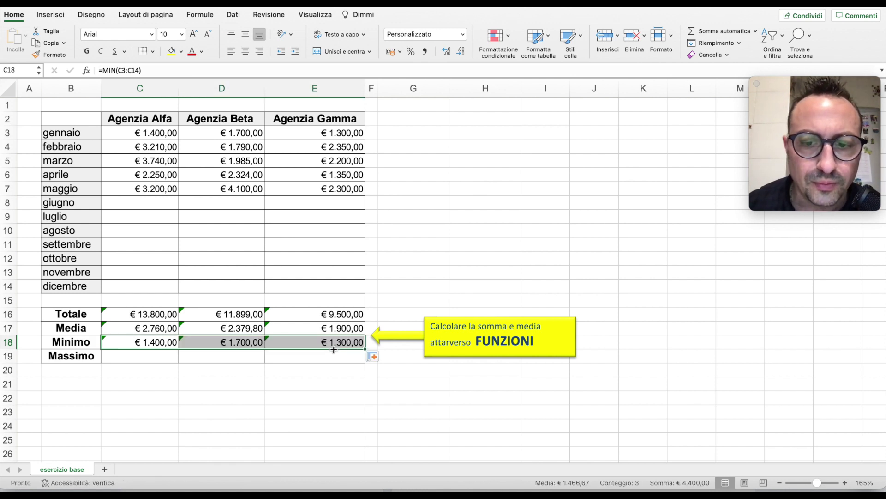
pyautogui.click(310, 367)
pyautogui.click(161, 356)
# Enter =MAX(C3:C14) in C19 for Agenzia Alfa's maximum of € 3.740,00.
pyautogui.write('=')
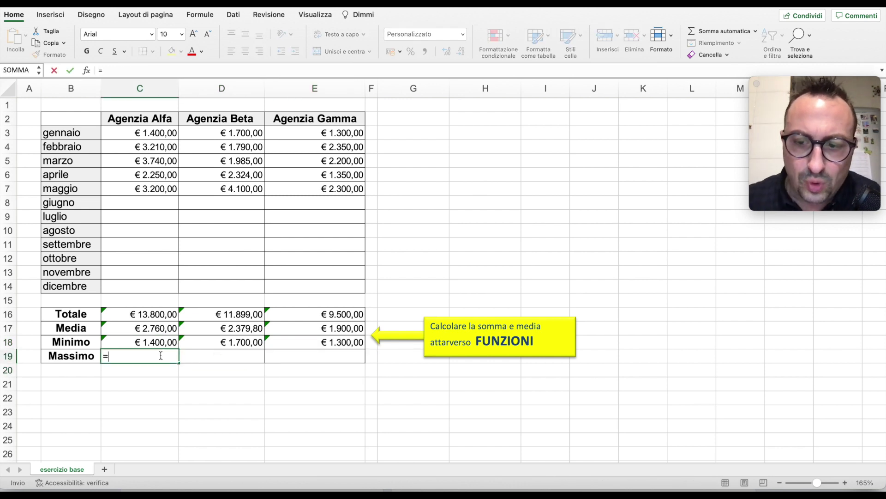
pyautogui.write('ma')
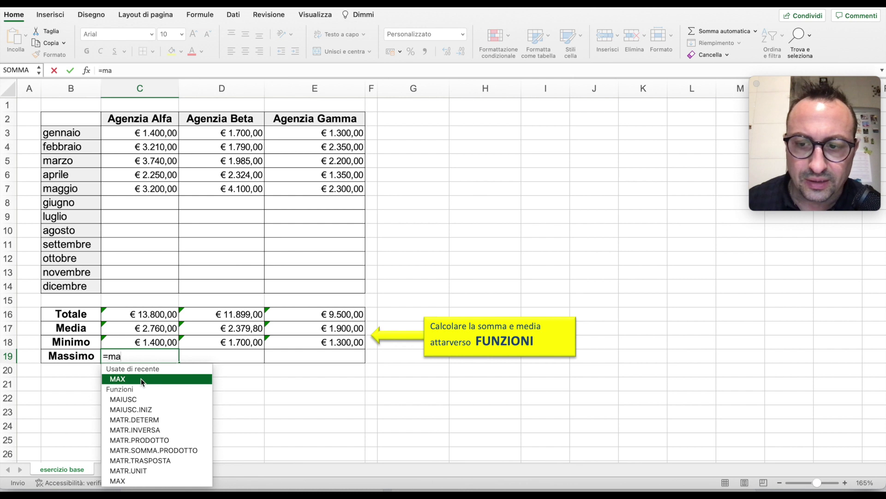
pyautogui.doubleClick(142, 381)
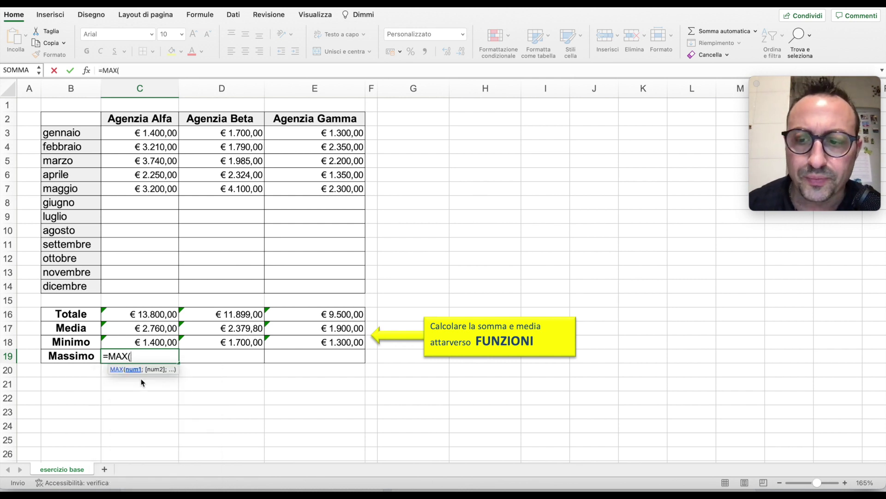
pyautogui.click(149, 137)
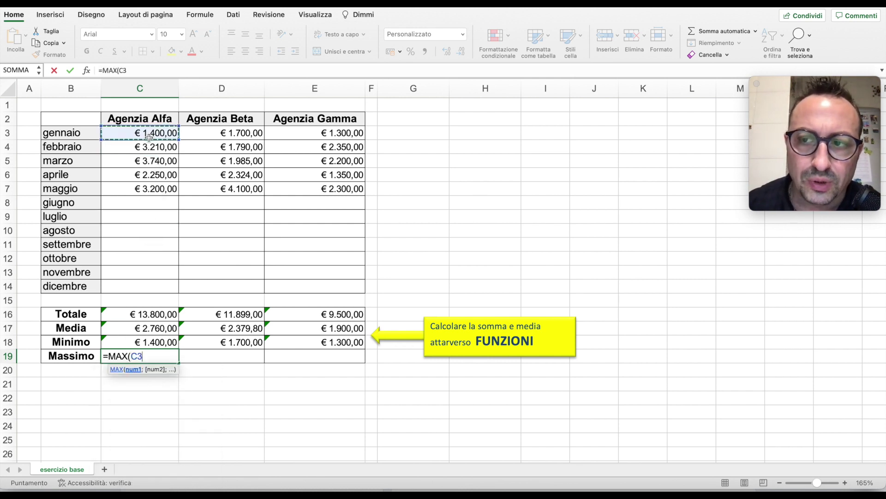
pyautogui.moveTo(149, 137); pyautogui.dragTo(151, 287)
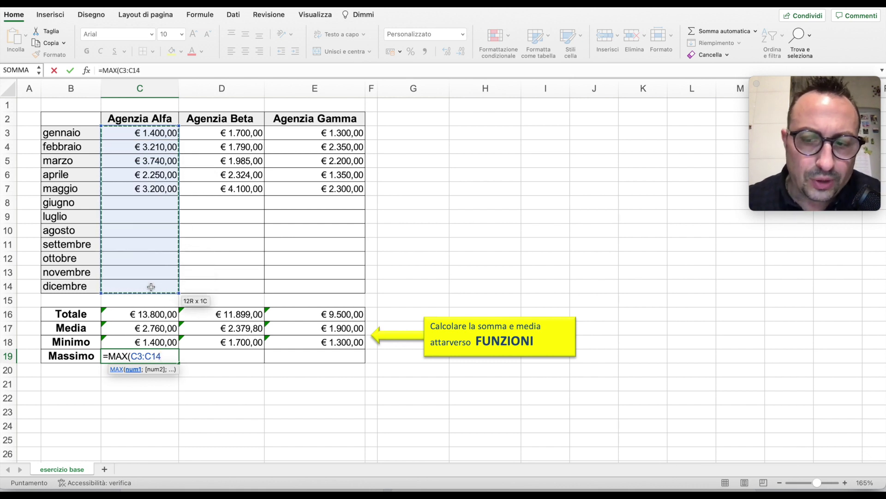
pyautogui.write(')')
pyautogui.press('Return')
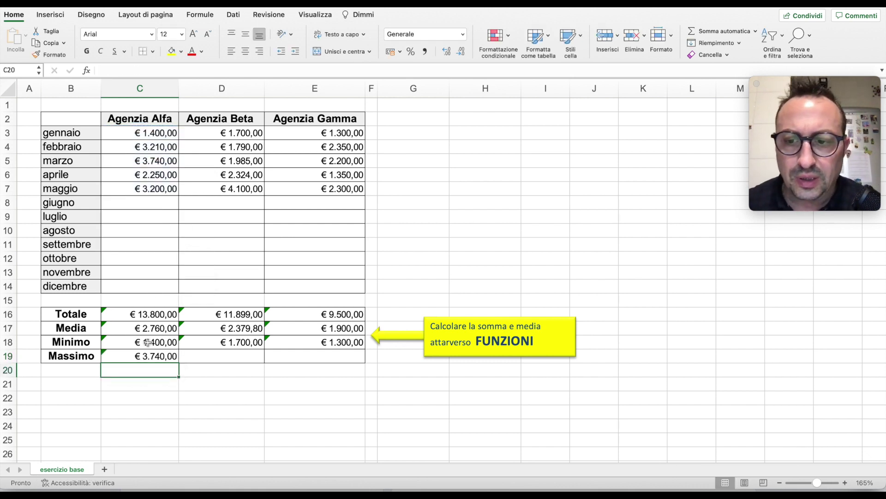
# Copy the MAX formula across to E19, giving € 4.100,00 for Beta and € 2.350,00 for Gamma.
pyautogui.click(147, 356)
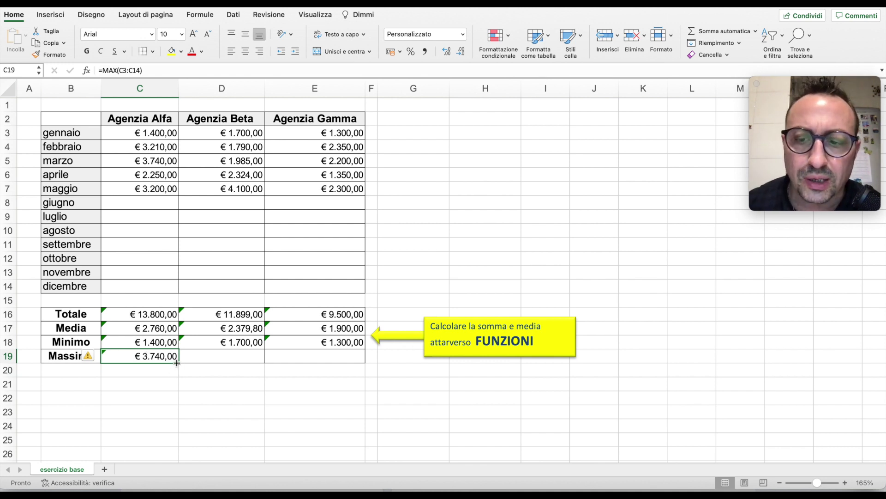
pyautogui.moveTo(179, 363); pyautogui.dragTo(326, 360)
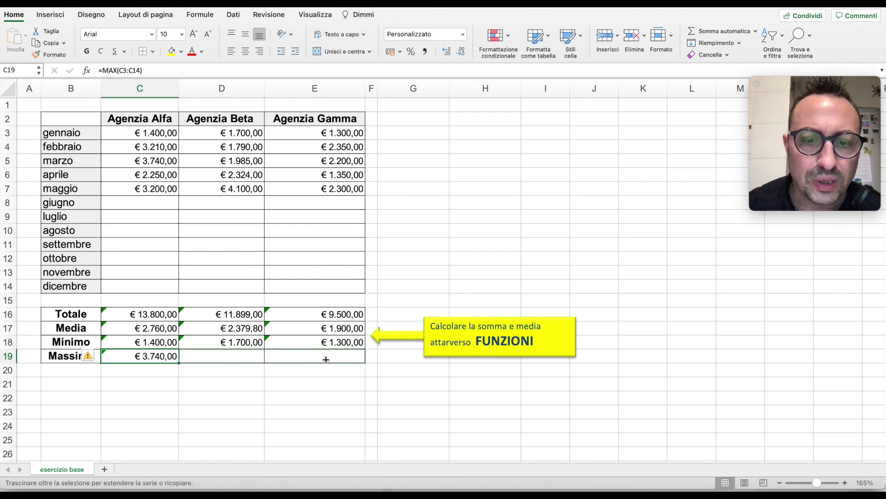
pyautogui.moveTo(326, 359); pyautogui.dragTo(327, 359)
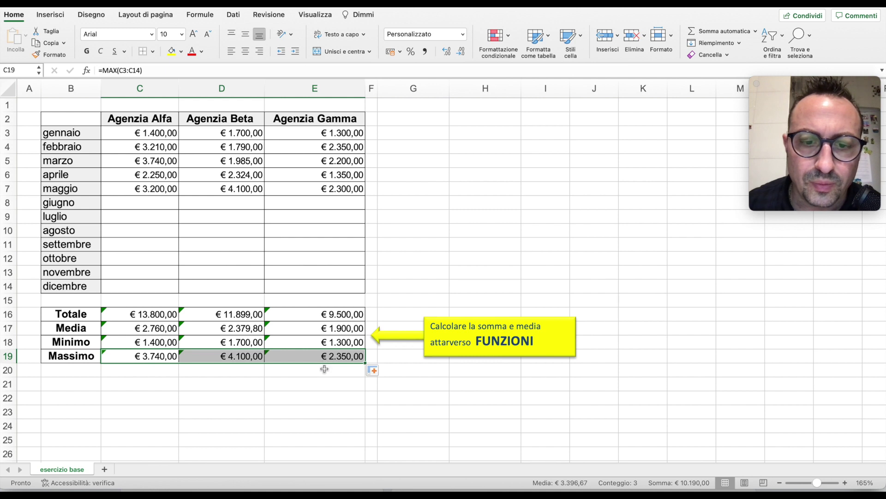
pyautogui.click(325, 368)
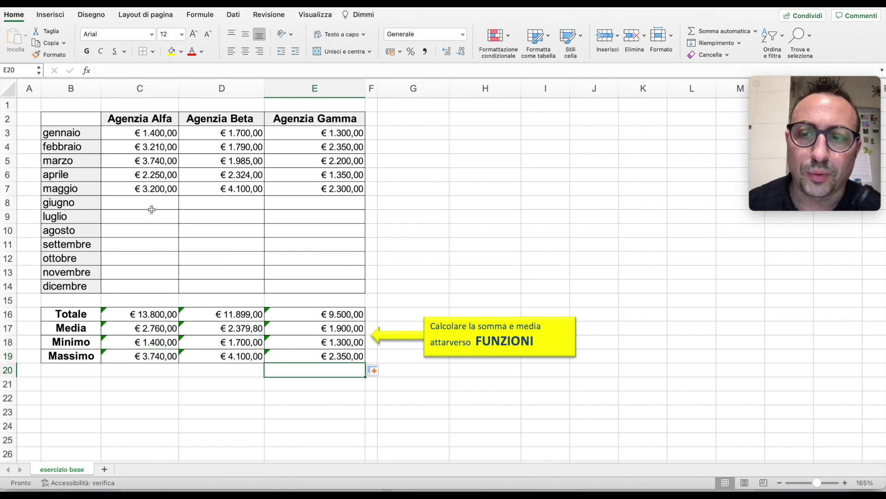
# Enter 50000 as Agenzia Alfa's June figure in C8 so Totale, Media, Minimo and Massimo recalculate.
pyautogui.click(150, 208)
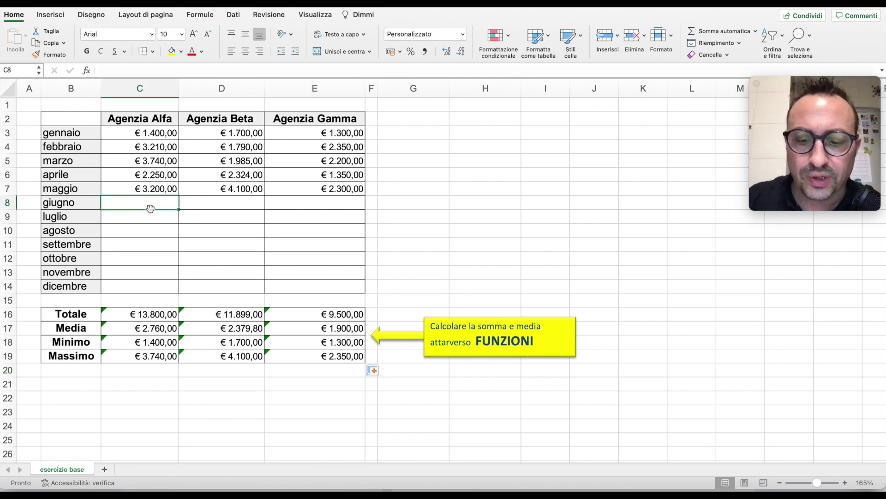
pyautogui.write('5')
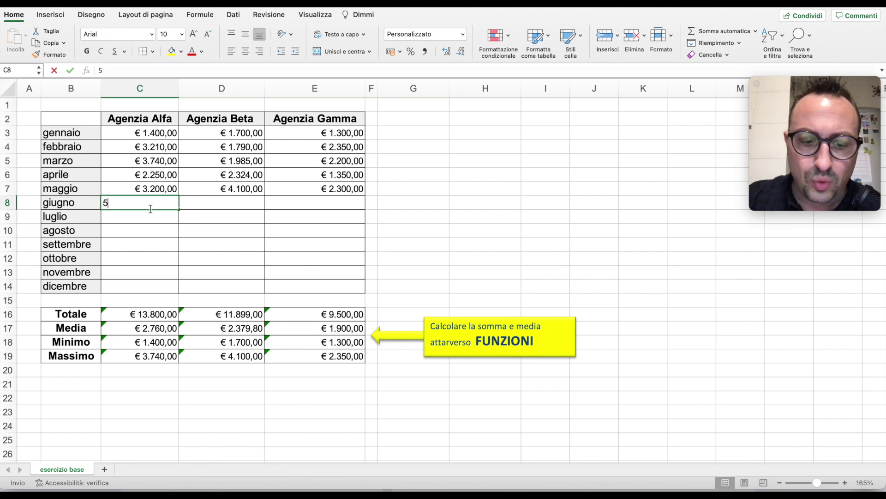
pyautogui.write('0000')
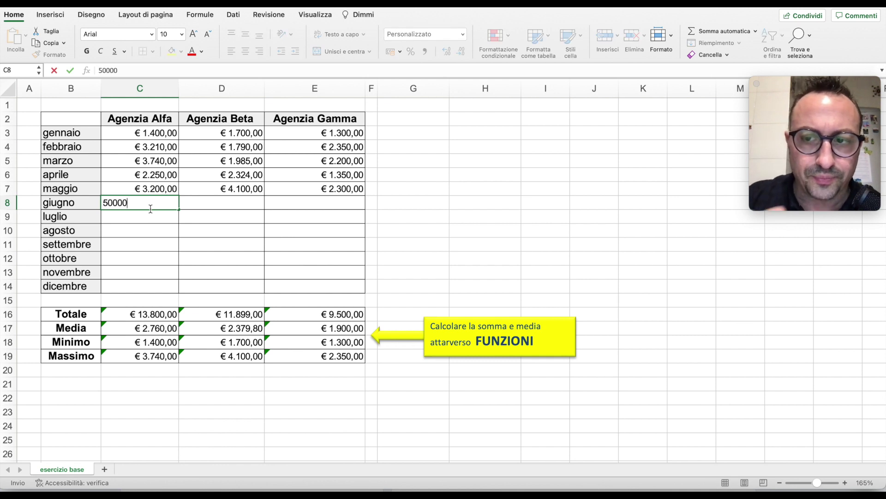
pyautogui.press('Return')
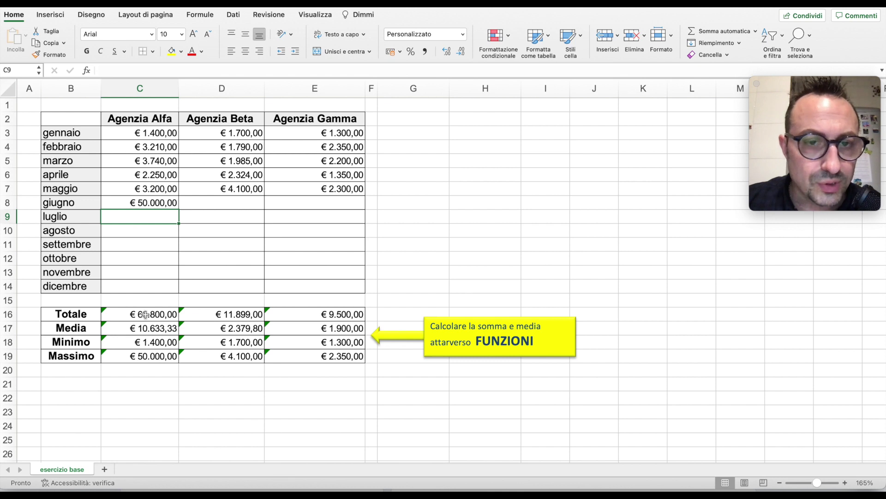
# Clear and restore Agenzia Alfa's January–May figures in C3:C7, then delete the test June value in C8.
pyautogui.moveTo(151, 133); pyautogui.dragTo(153, 192)
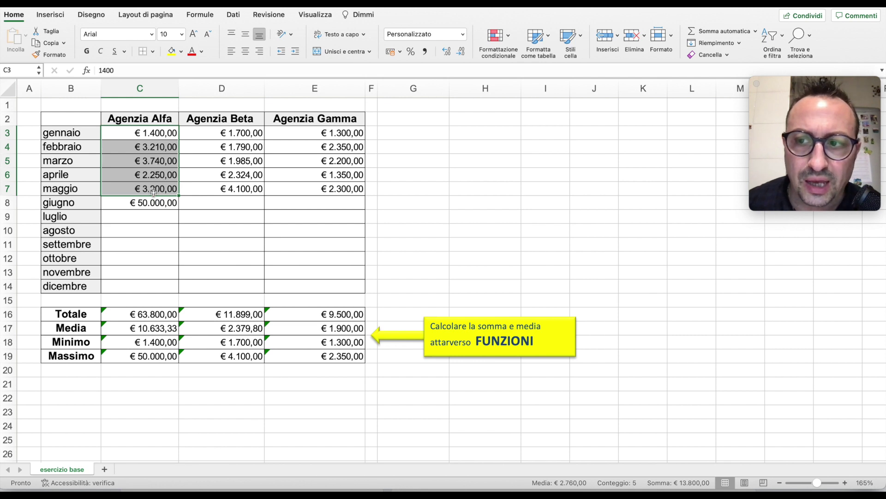
pyautogui.press('Delete')
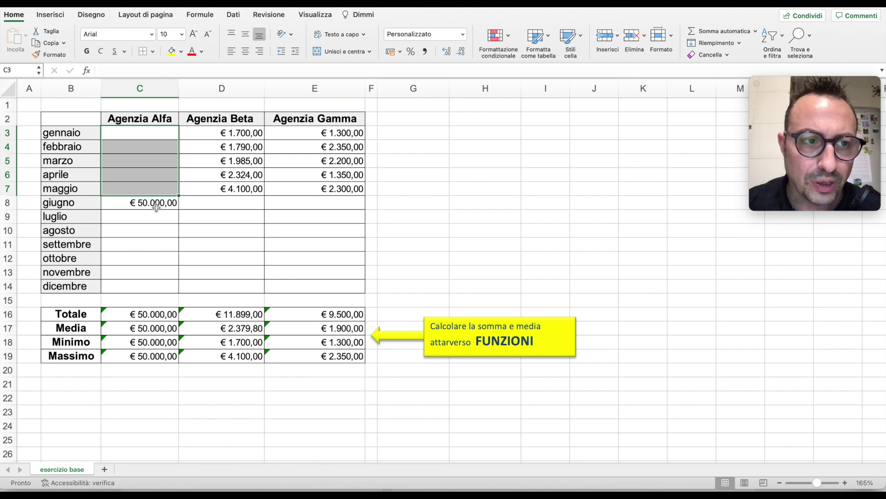
pyautogui.hotkey('ctrl', 'v')
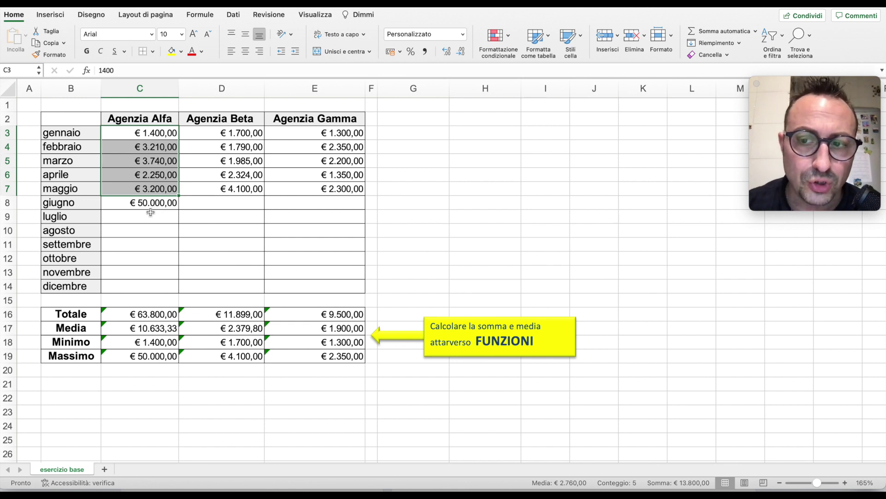
pyautogui.click(151, 208)
pyautogui.press('Delete')
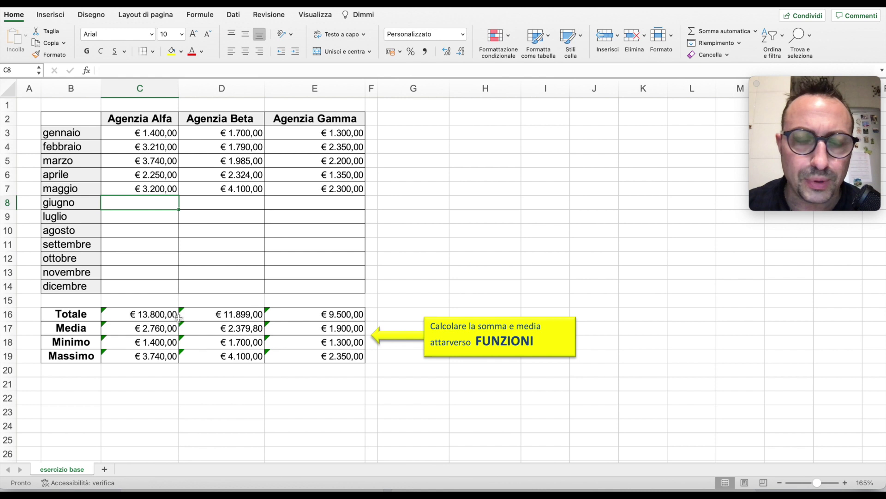